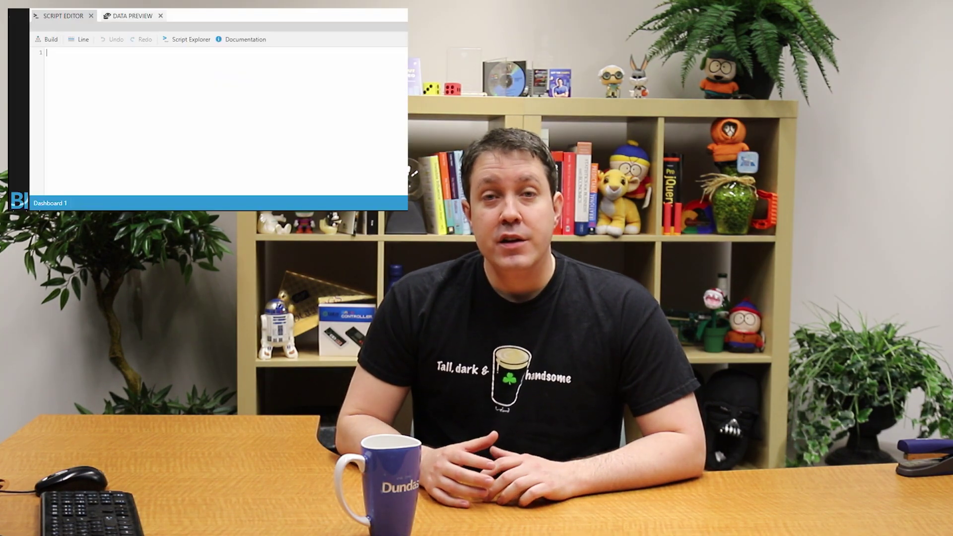
- Write chart1.container as the script's first line, accepting the IntelliSense 'container' suggestion
type("chart1.")
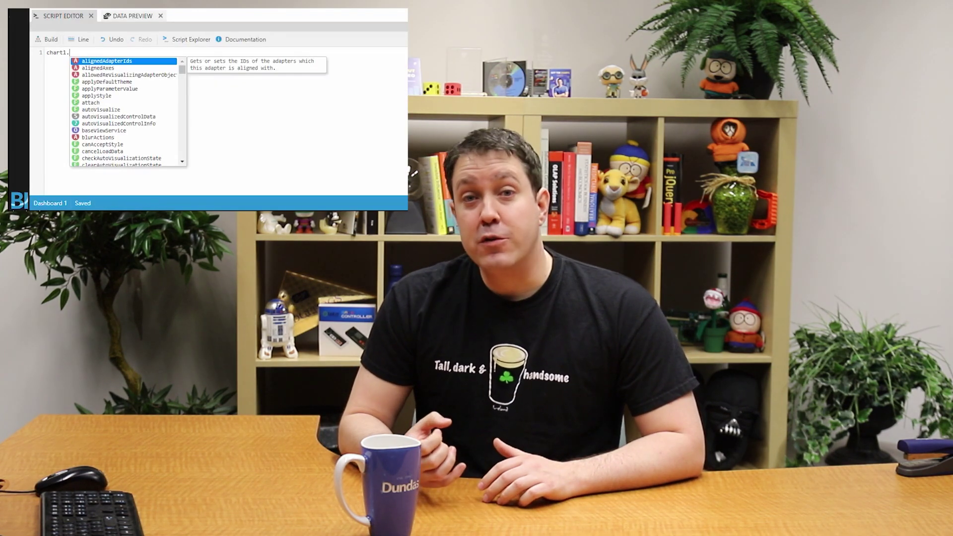
type("con")
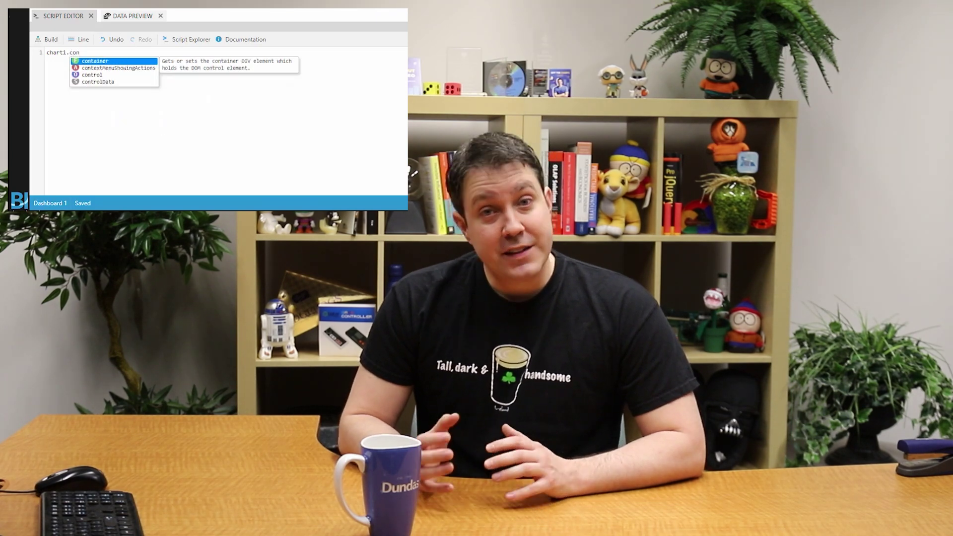
key("Return")
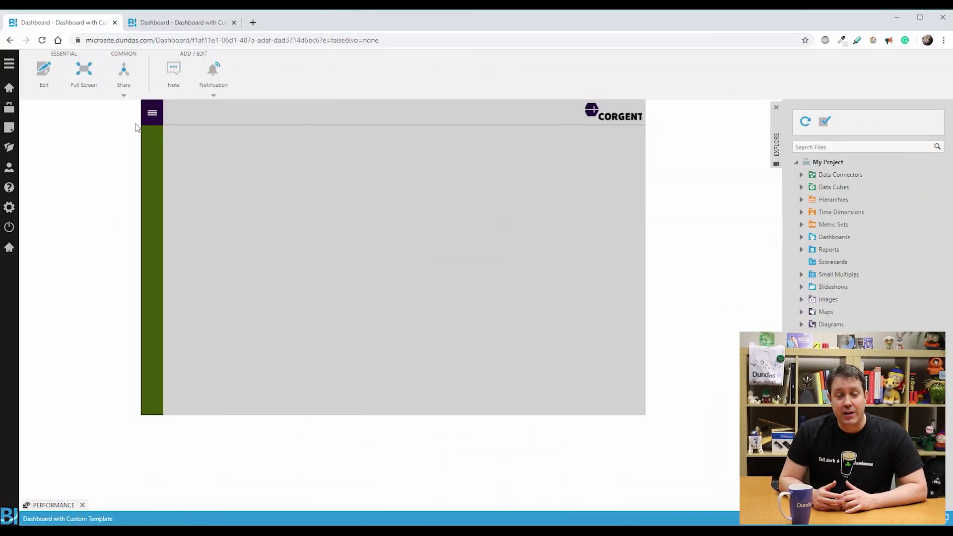
- Collapse and re-expand the dashboard menu, then bring up the animated dashboard copy for editing
left_click(148, 115)
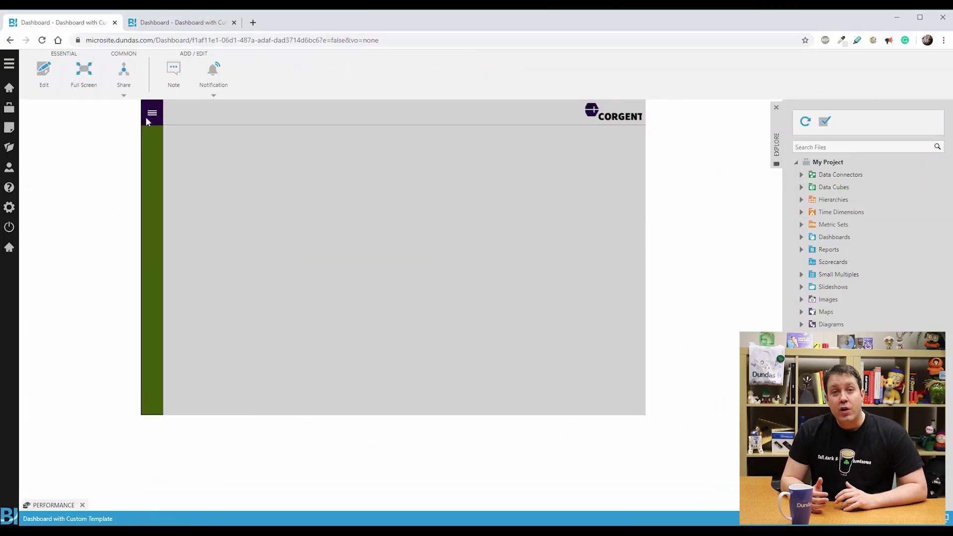
left_click(146, 120)
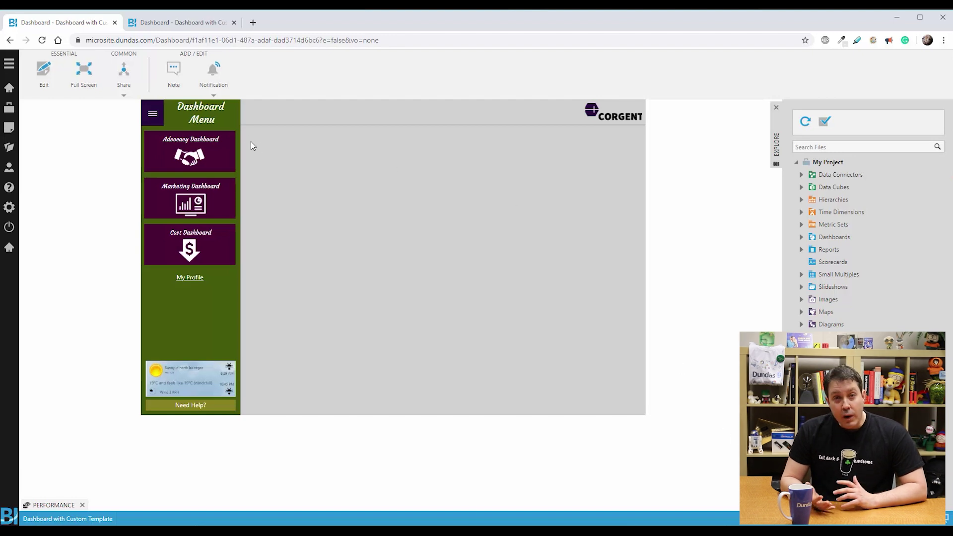
left_click(180, 22)
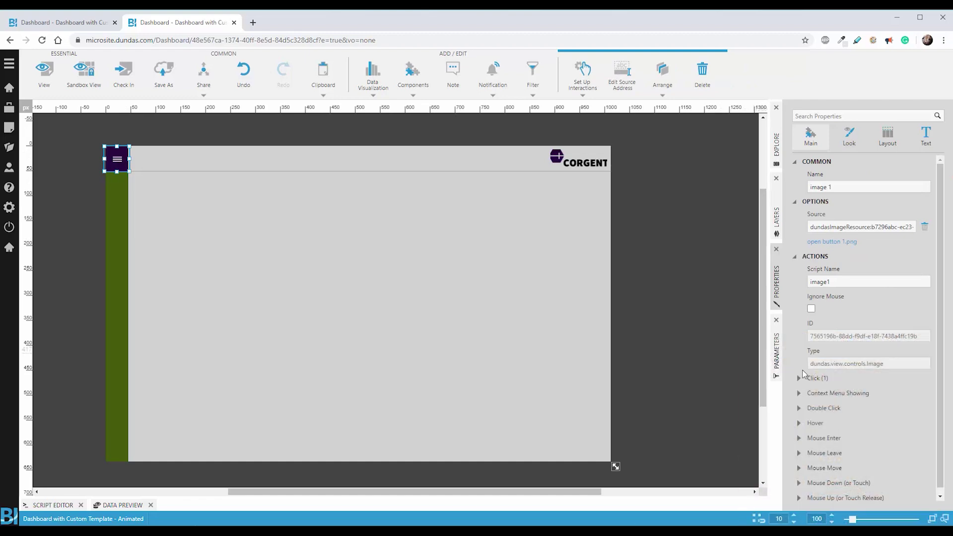
- Check the menu image's Click script, which fades in nine hidden elements at 600, with Build
left_click(819, 378)
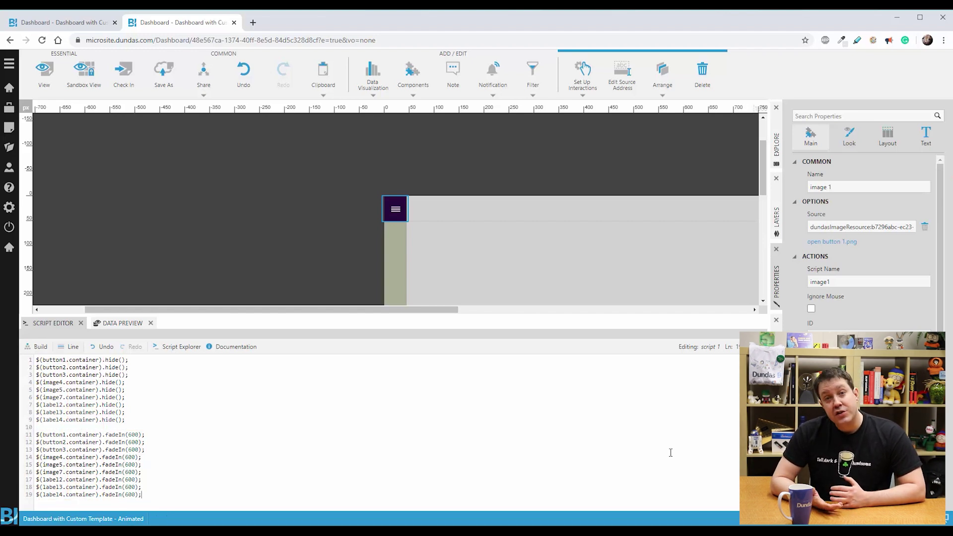
left_click(35, 347)
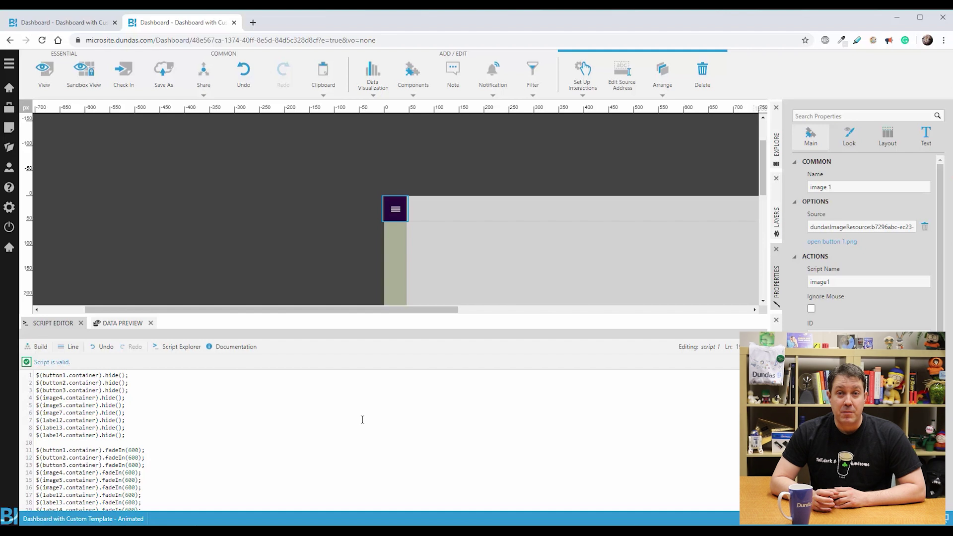
left_click(60, 324)
- In view mode, toggle the hamburger menu five times to watch the menu items fade in
left_click(44, 80)
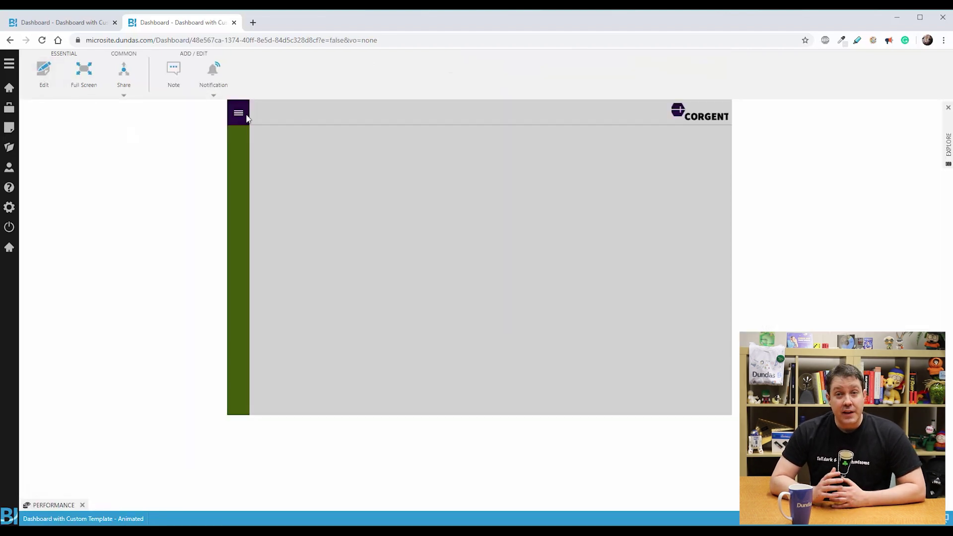
left_click(247, 114)
left_click(247, 114)
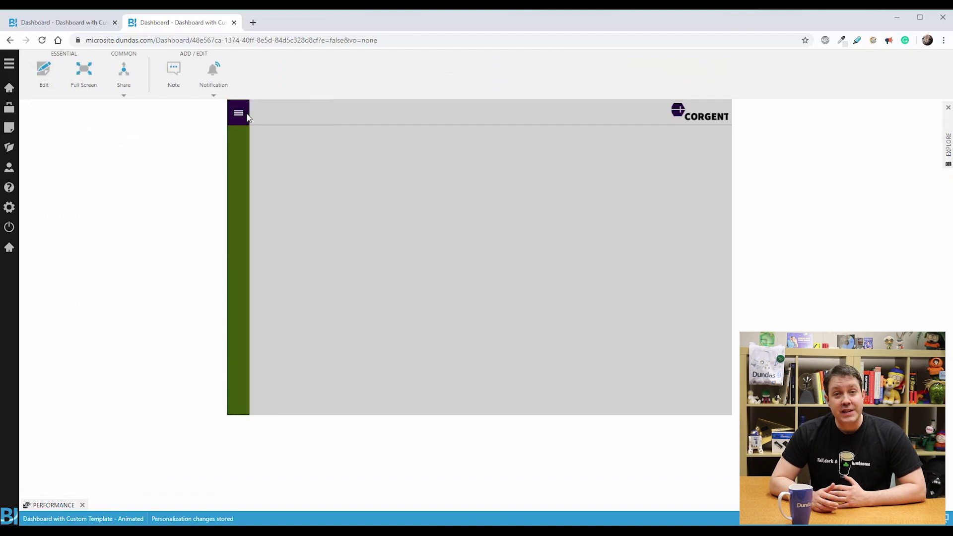
left_click(247, 114)
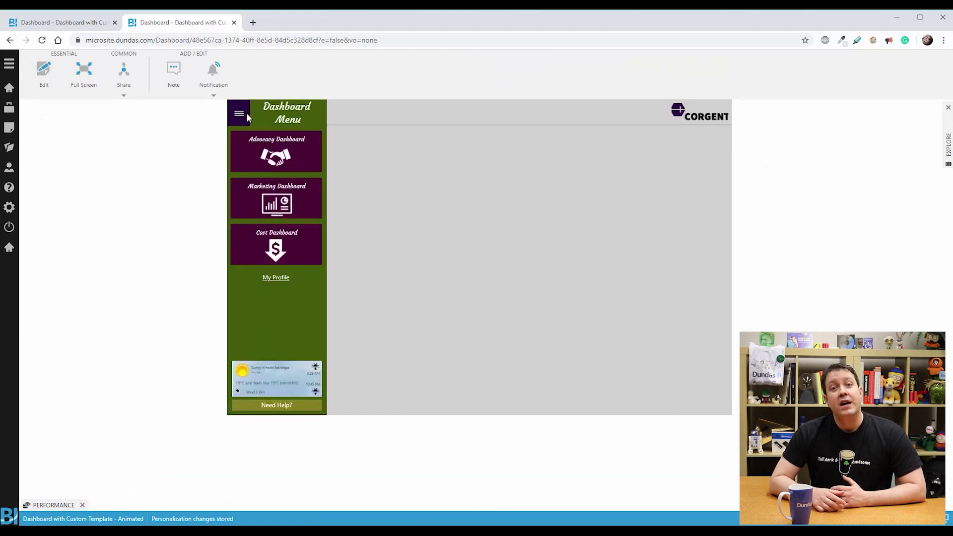
left_click(247, 114)
left_click(246, 114)
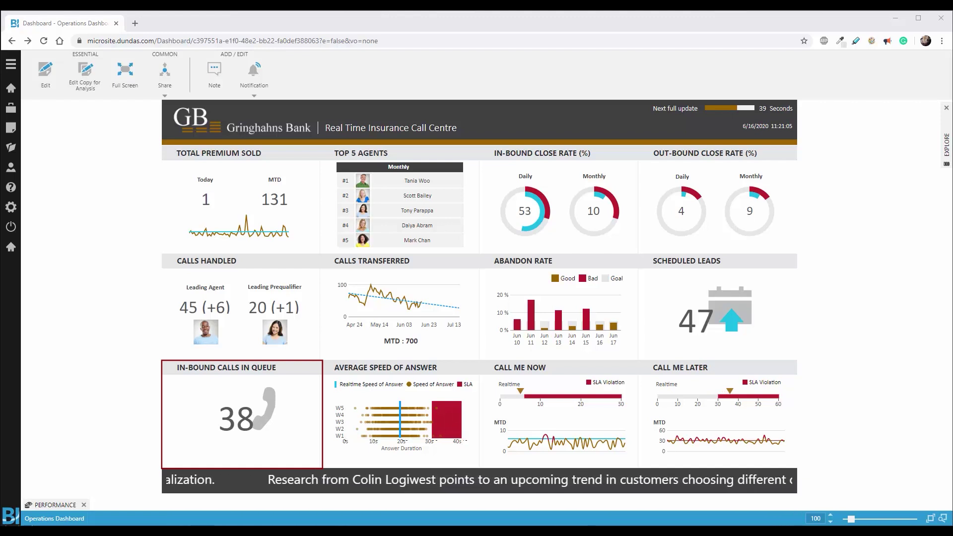
- Switch the Operations Dashboard to edit mode
left_click(45, 72)
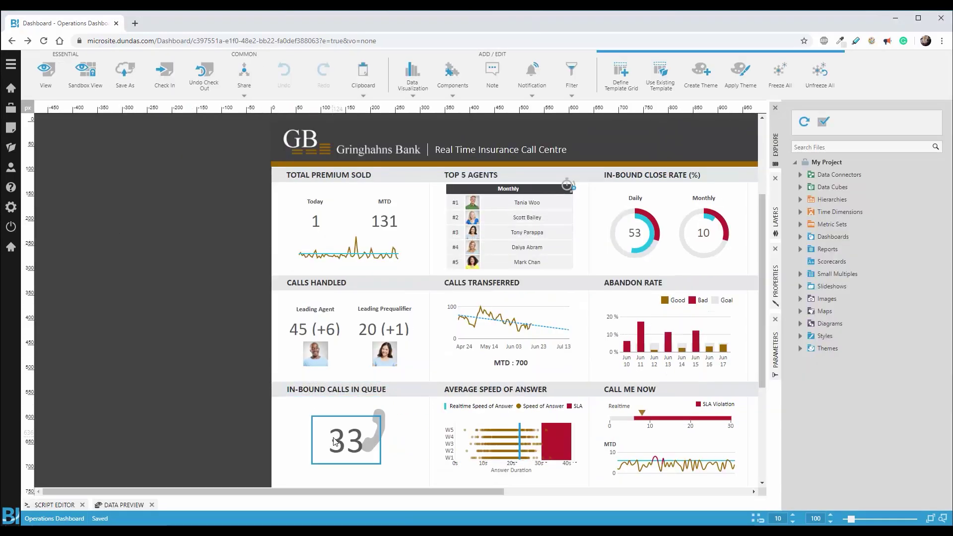
- Inspect the In-Bound Calls label's Data Changed script 3, which shakes the phone image four times
left_click(335, 442)
left_click(775, 283)
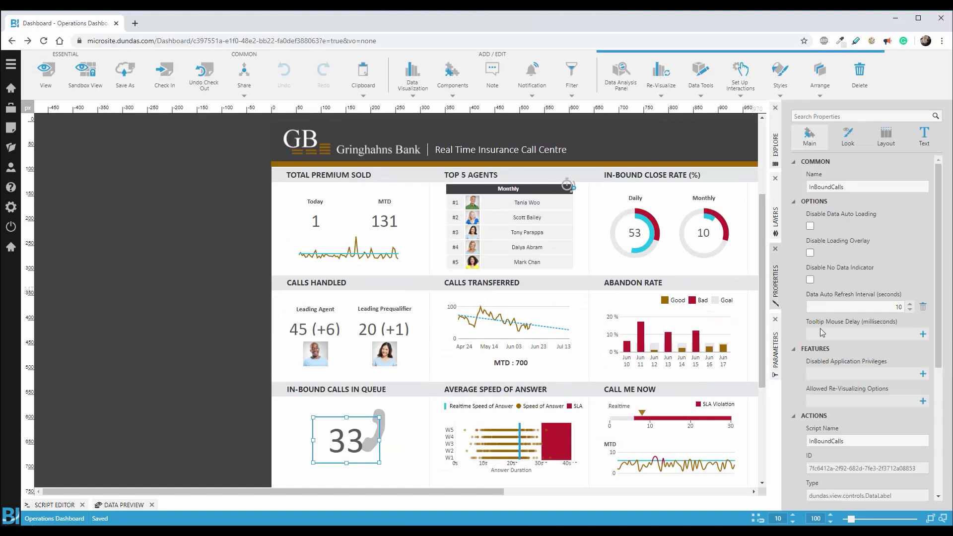
scroll(822, 332, "down", 4)
left_click(845, 302)
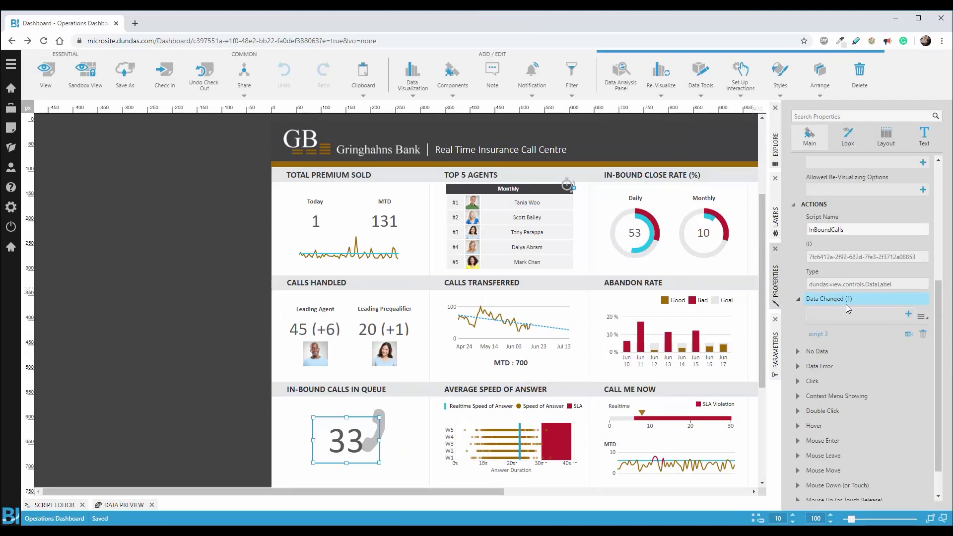
left_click(837, 337)
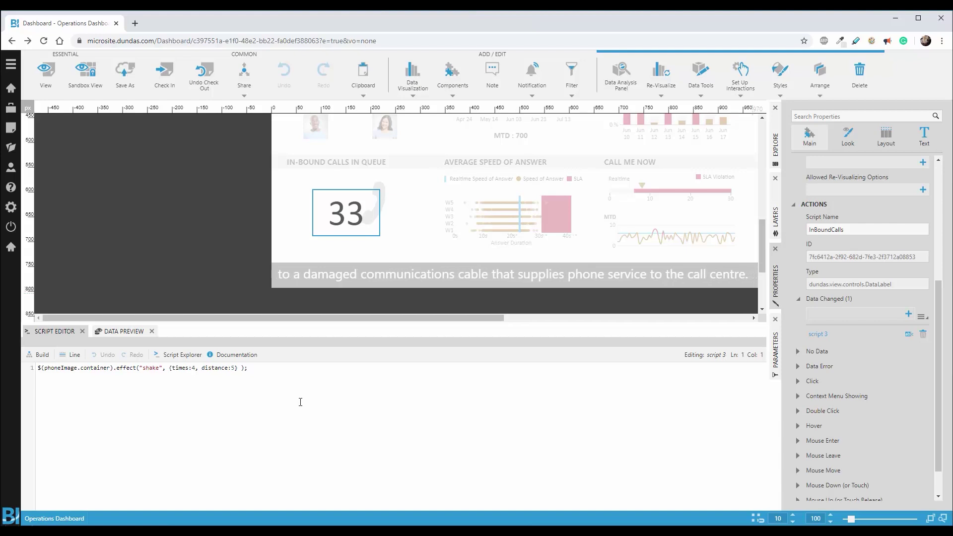
left_click(60, 330)
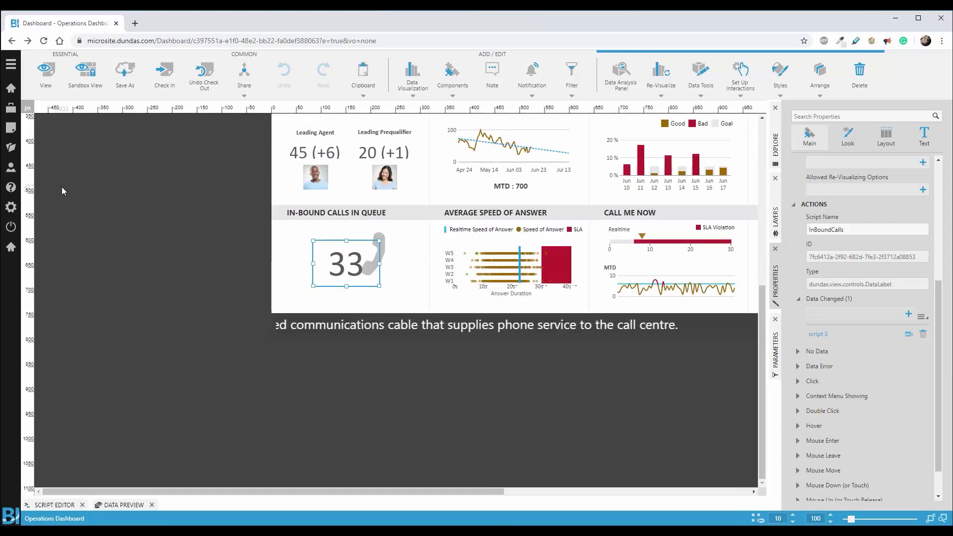
- Preview the operations dashboard in view mode to see the phone shake
left_click(55, 88)
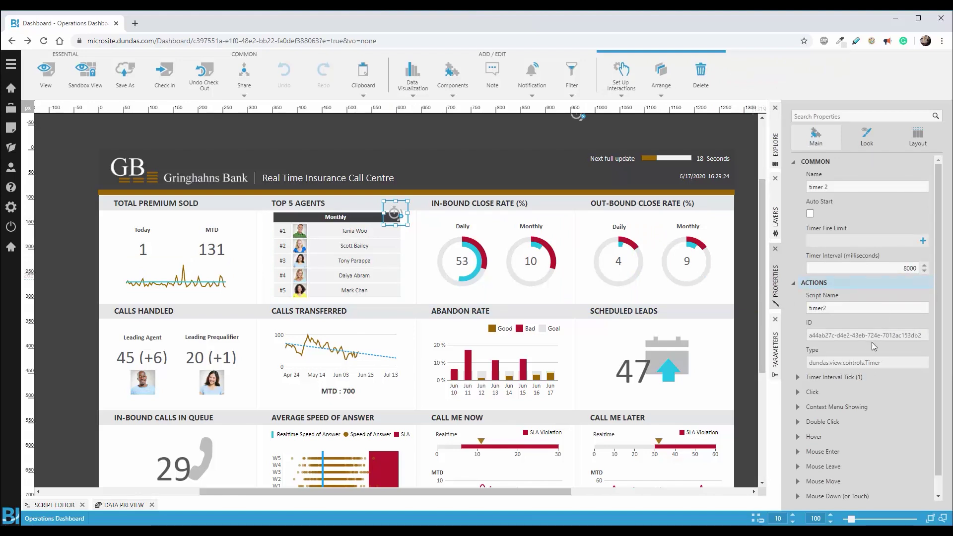
- Open timer 2's Timer Interval Tick script 4, cross-fading the Today and Monthly top-agent tables over 1000 ms
left_click(851, 376)
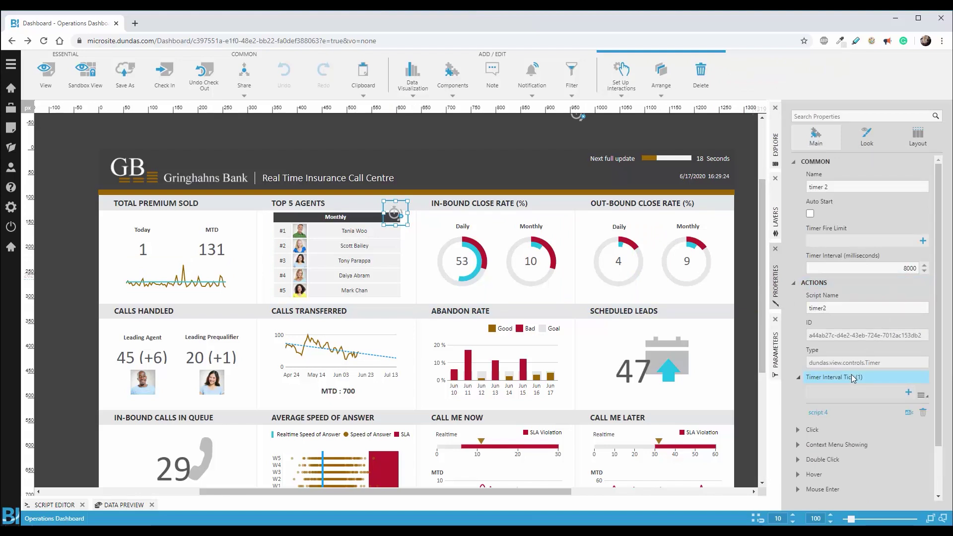
left_click(827, 409)
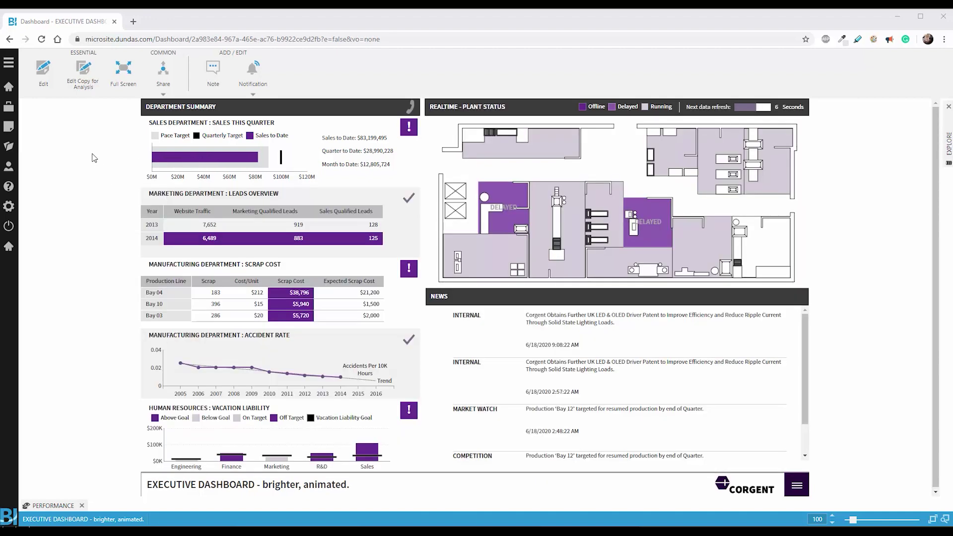
- Switch the Executive Dashboard to edit mode
left_click(44, 85)
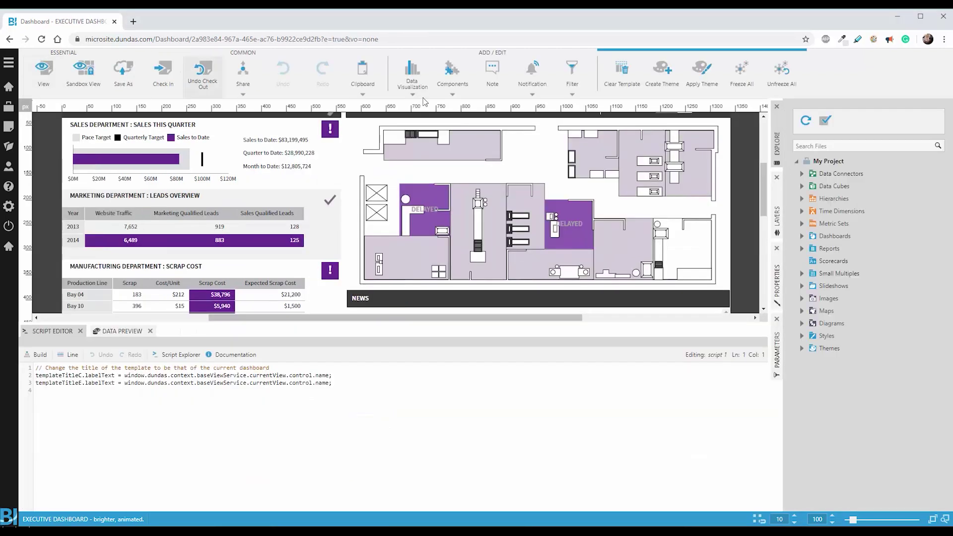
- Make the OverlaySales layer visible from the Layers list
left_click(777, 218)
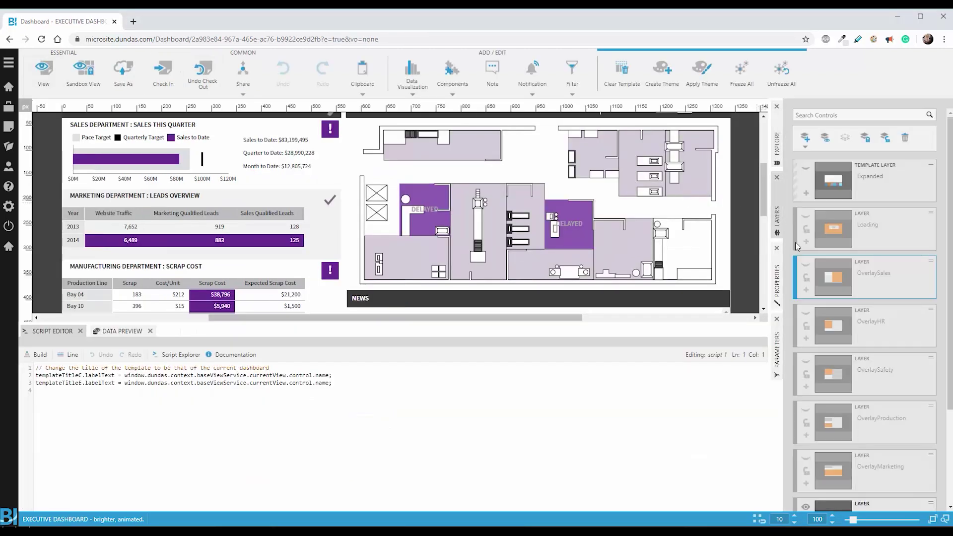
left_click(805, 266)
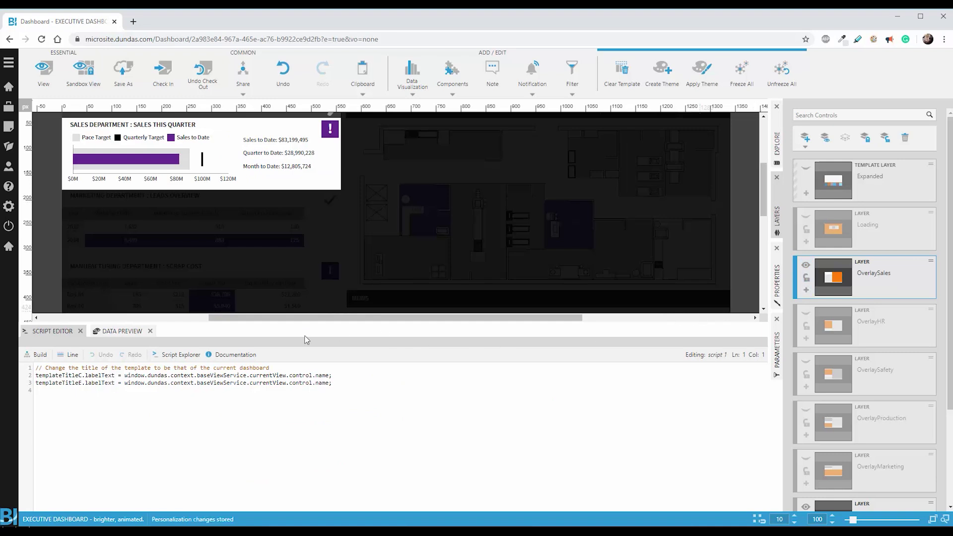
left_click(30, 331)
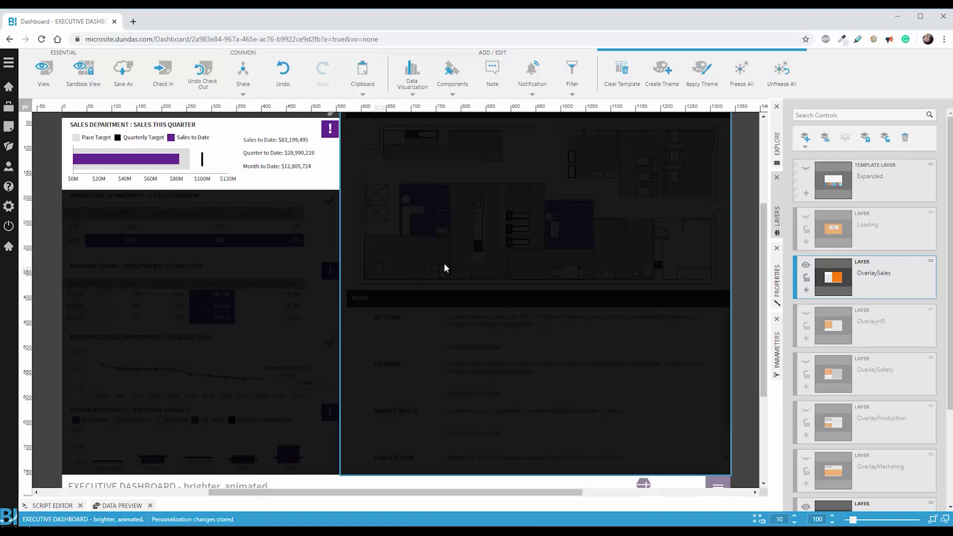
- Open the sales button's Mouse Enter script that unhides OverlaySales and fades covers in at 600
left_click(302, 314)
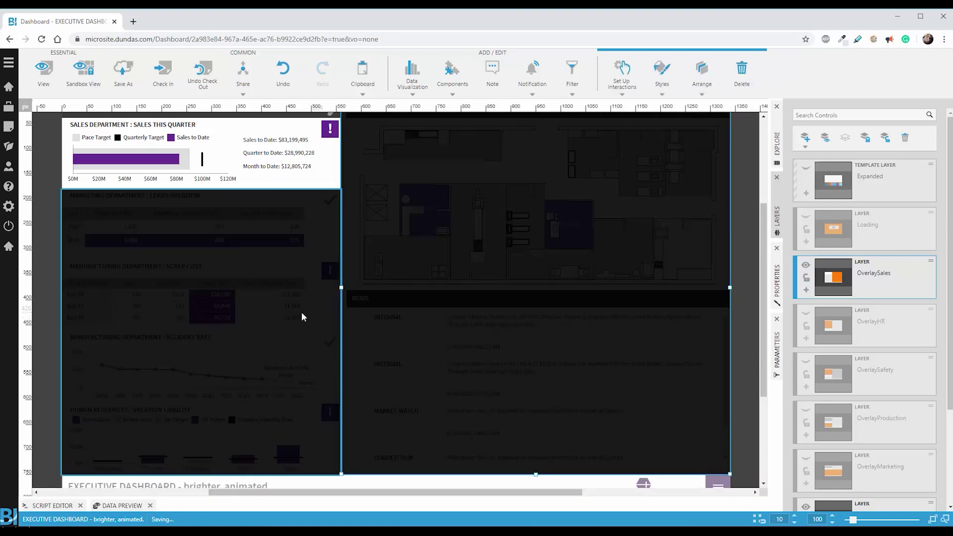
left_click(305, 179)
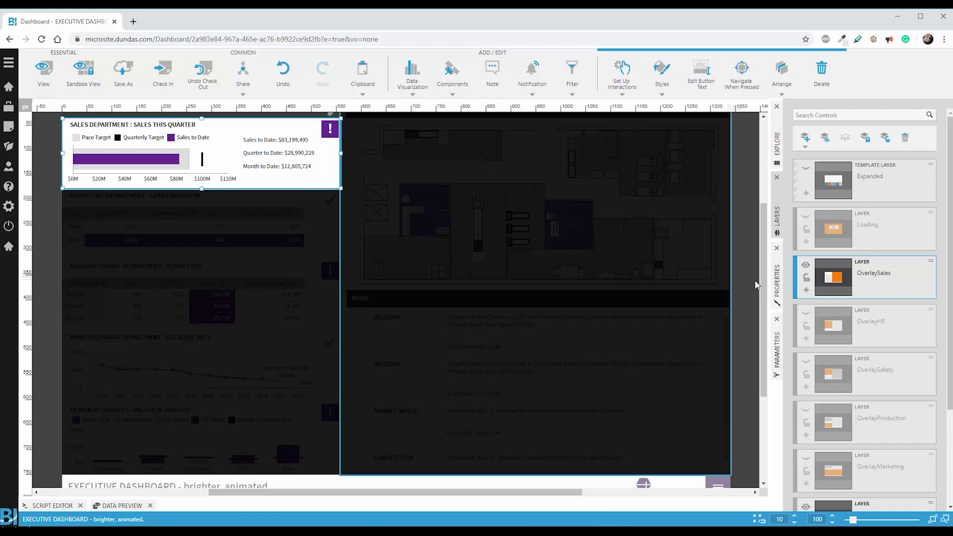
left_click(777, 286)
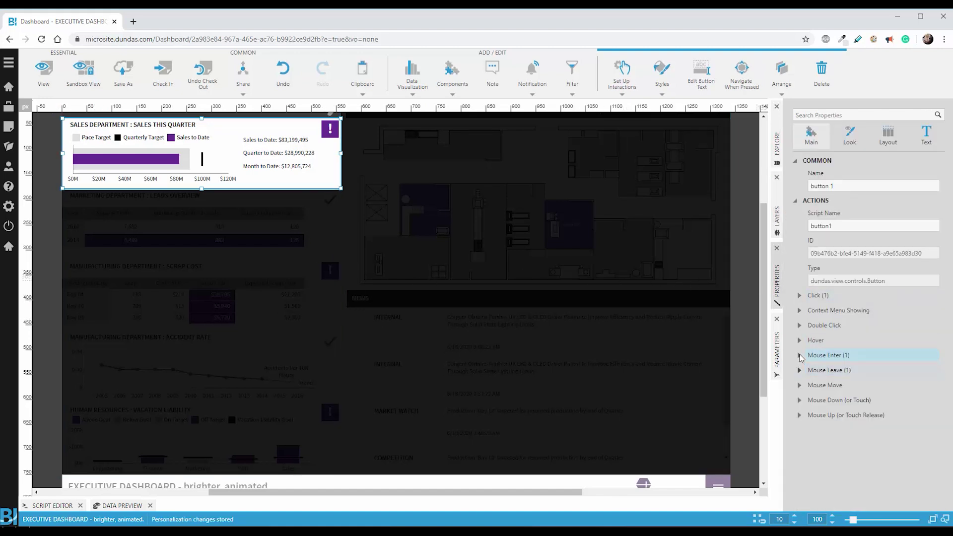
left_click(800, 355)
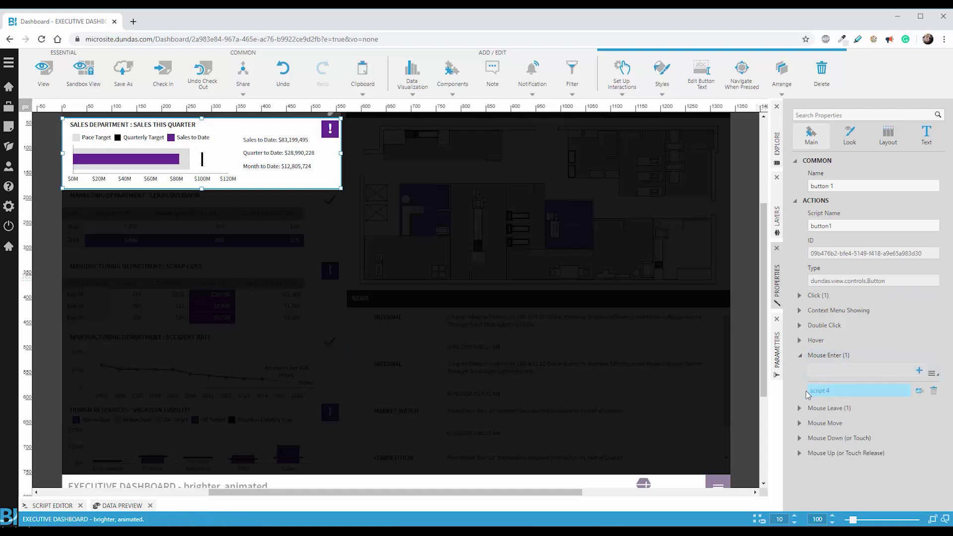
left_click(807, 392)
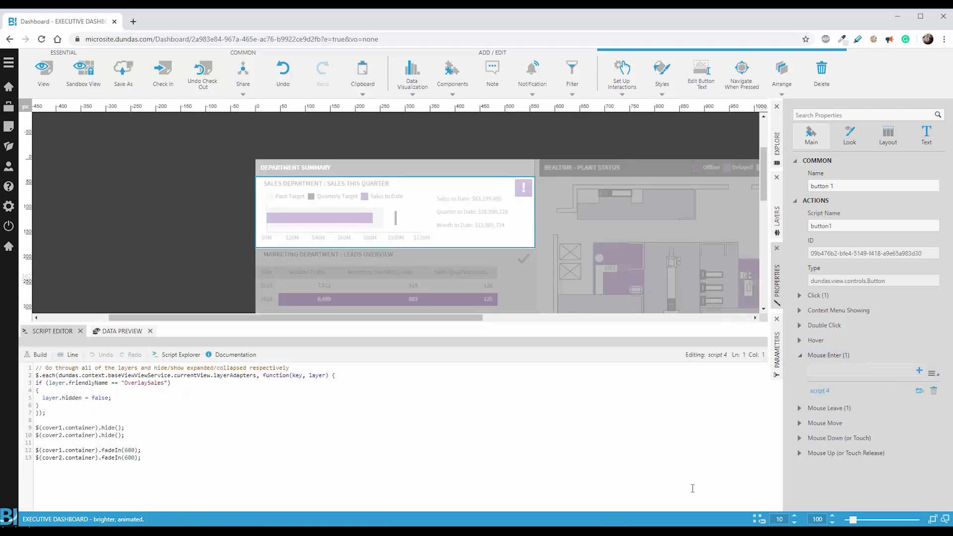